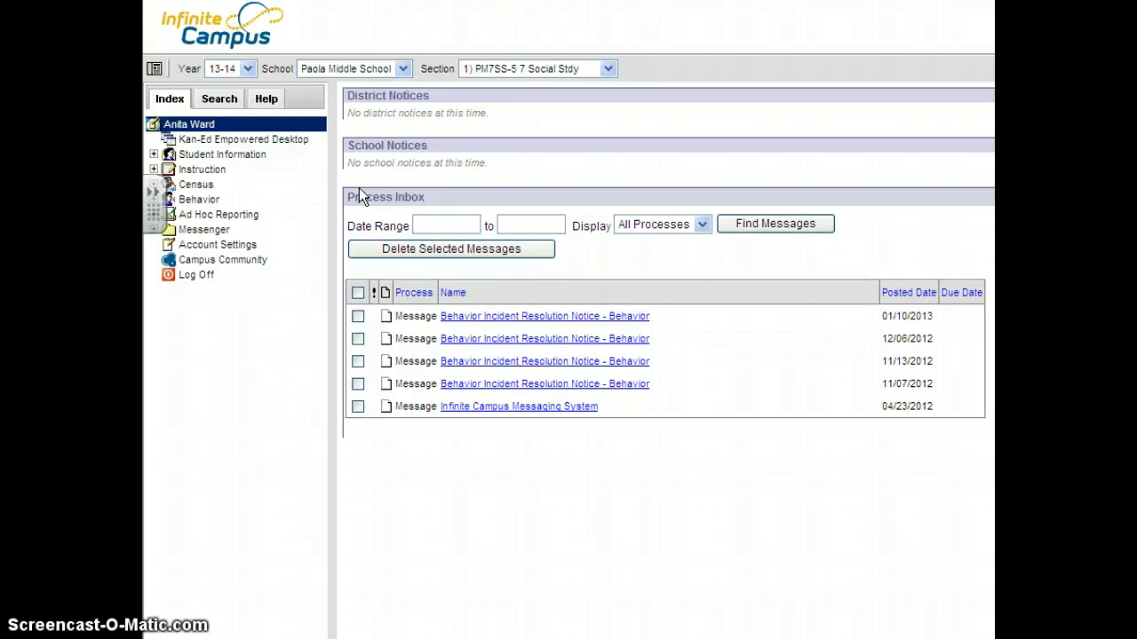
- Open the assignment category editor for the PM7SS-5 7 Social Stdy section
{"action": "left_click", "coordinate": [197, 176]}
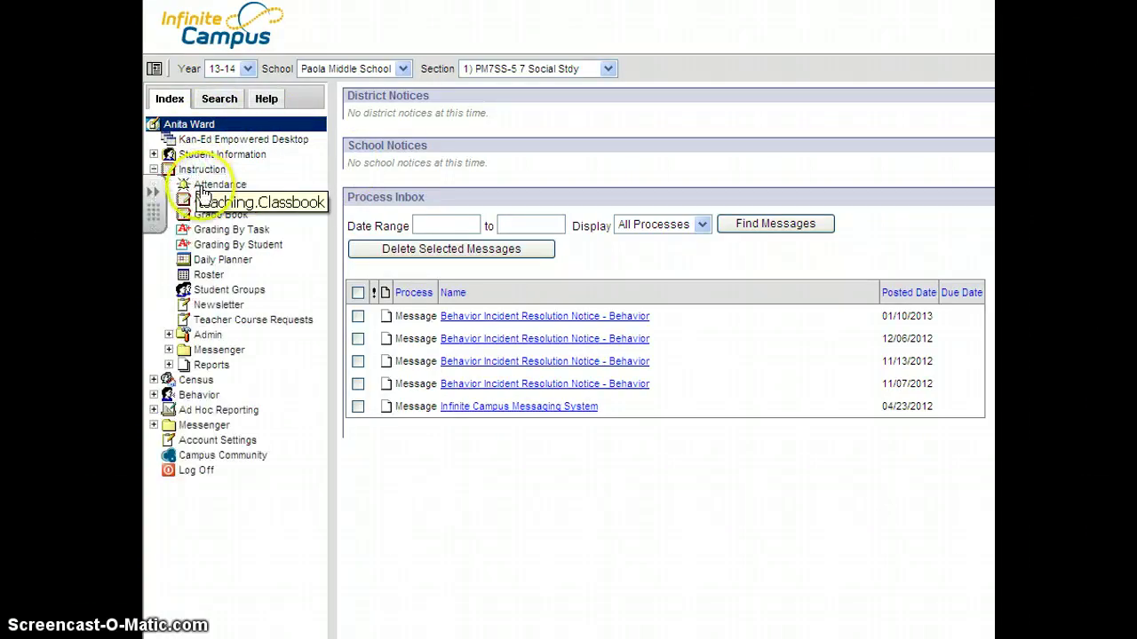
{"action": "left_click", "coordinate": [205, 203]}
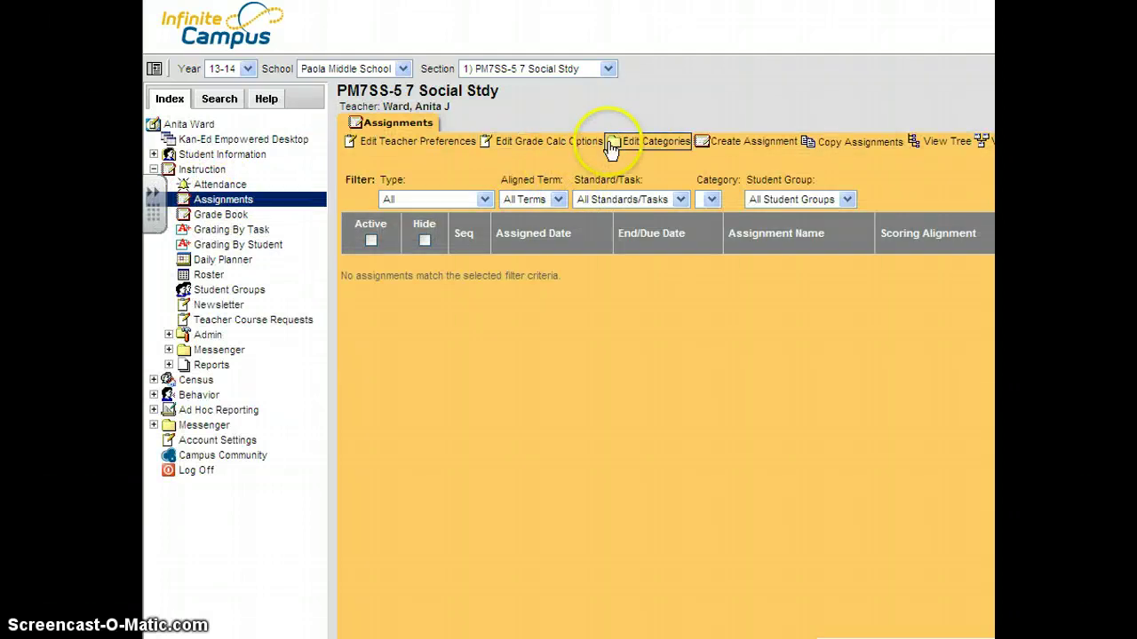
{"action": "left_click", "coordinate": [653, 144]}
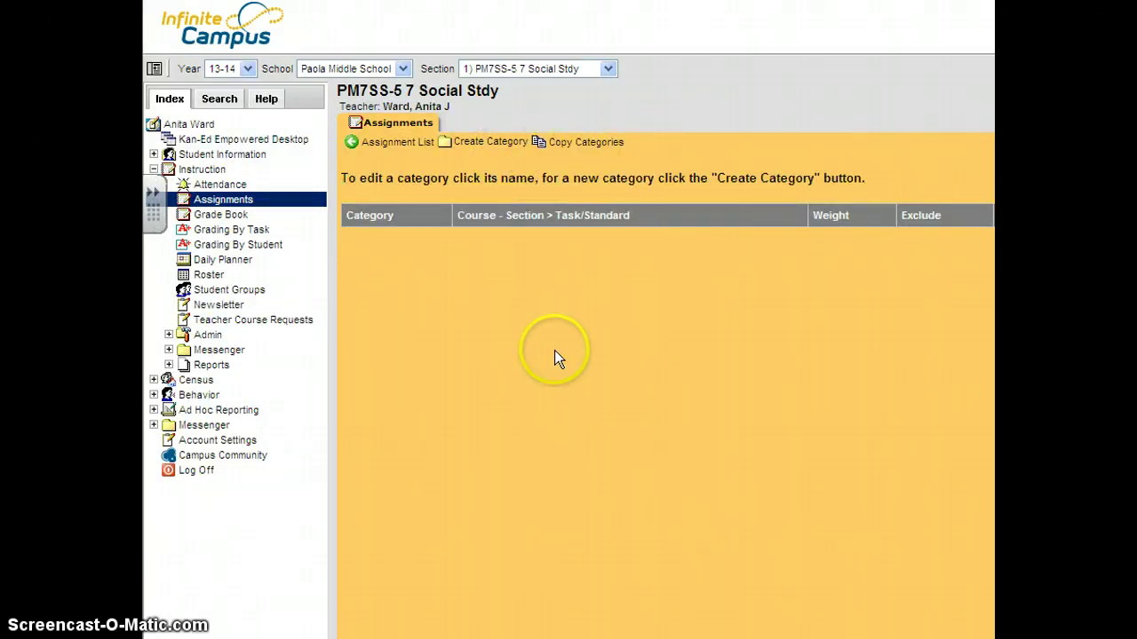
- Start a new assignment category named Daily Work with a weight of 70
{"action": "left_click", "coordinate": [487, 142]}
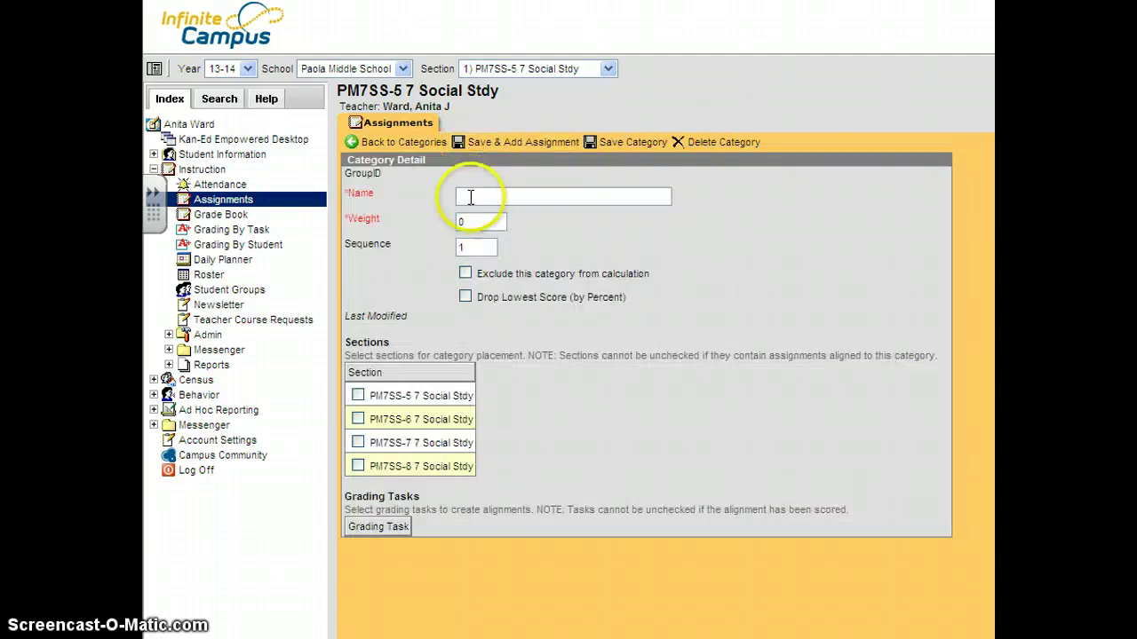
{"action": "left_click", "coordinate": [471, 196]}
{"action": "type", "text": "Daily "}
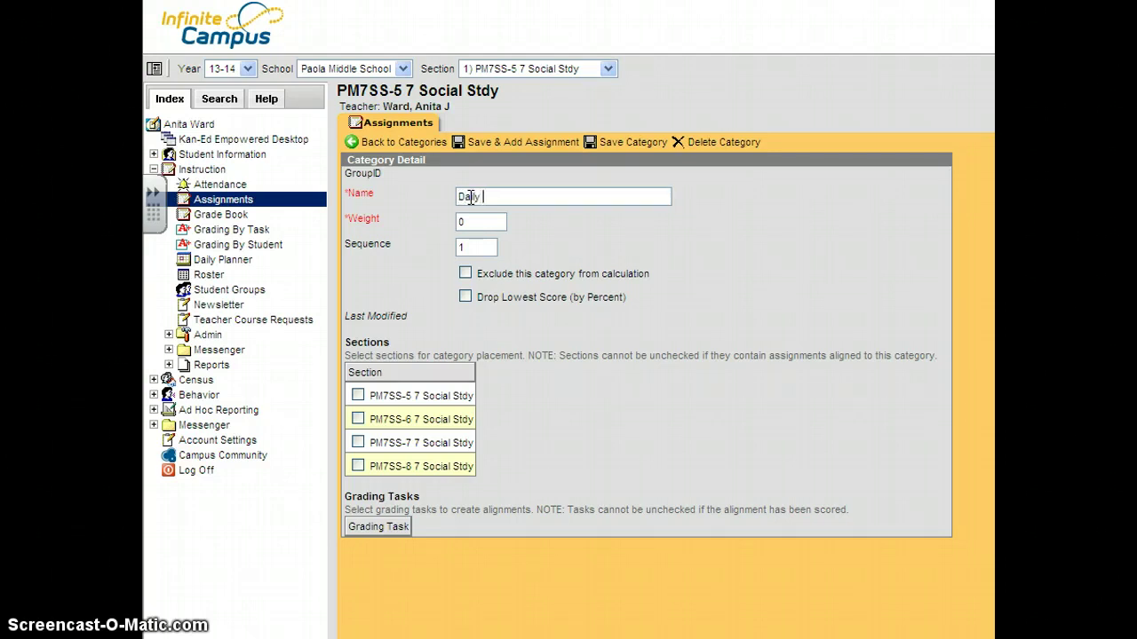
{"action": "type", "text": "Work"}
{"action": "left_click", "coordinate": [465, 222]}
{"action": "type", "text": "70"}
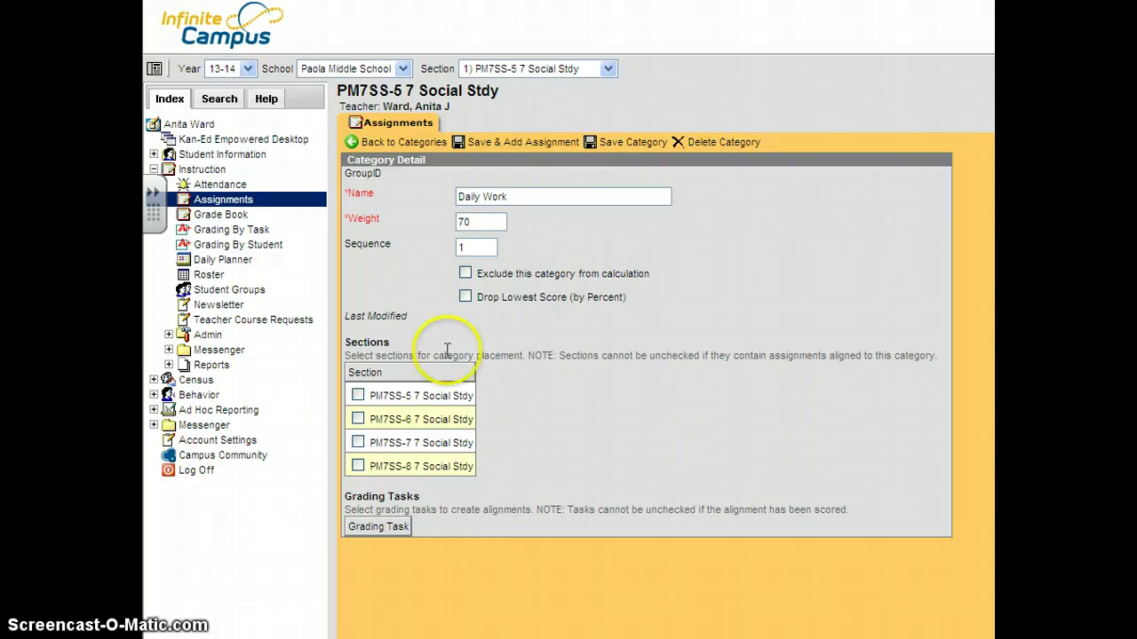
- Place the Daily Work category in all four 7 Social Stdy sections with the Qtr grading task, and save it, returning to the category list
{"action": "left_click", "coordinate": [359, 395]}
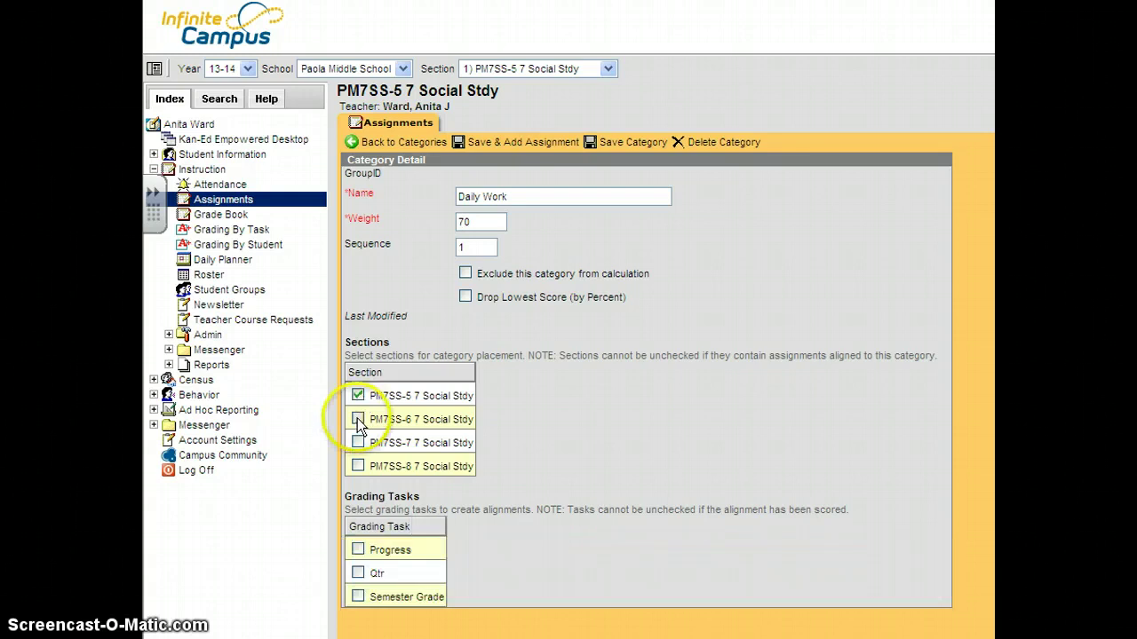
{"action": "left_click", "coordinate": [357, 466]}
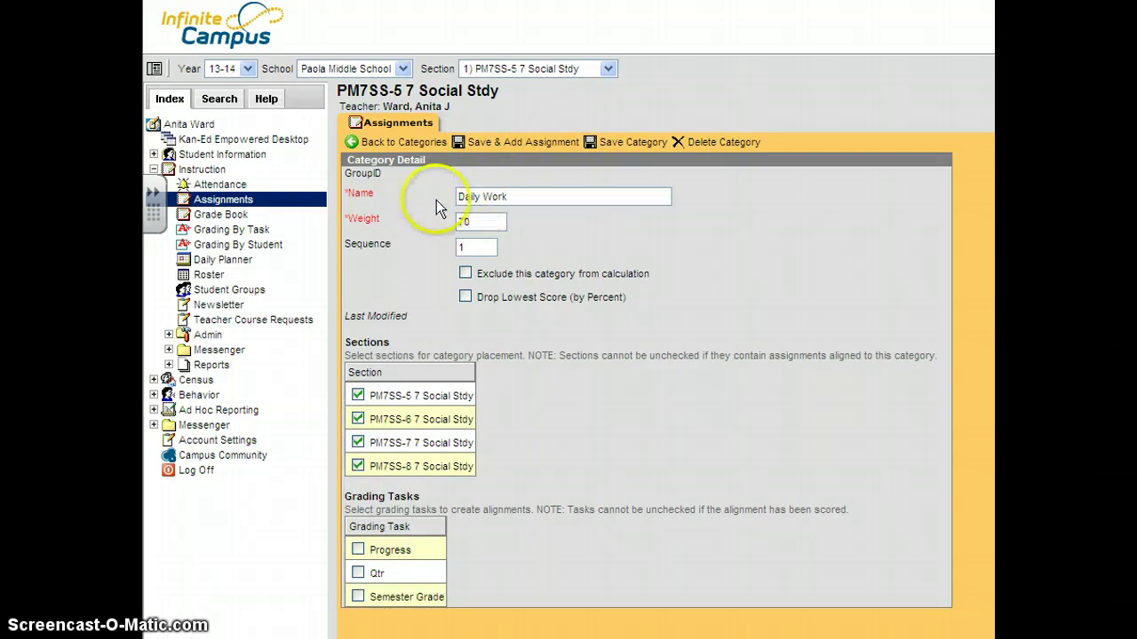
{"action": "left_click", "coordinate": [358, 573]}
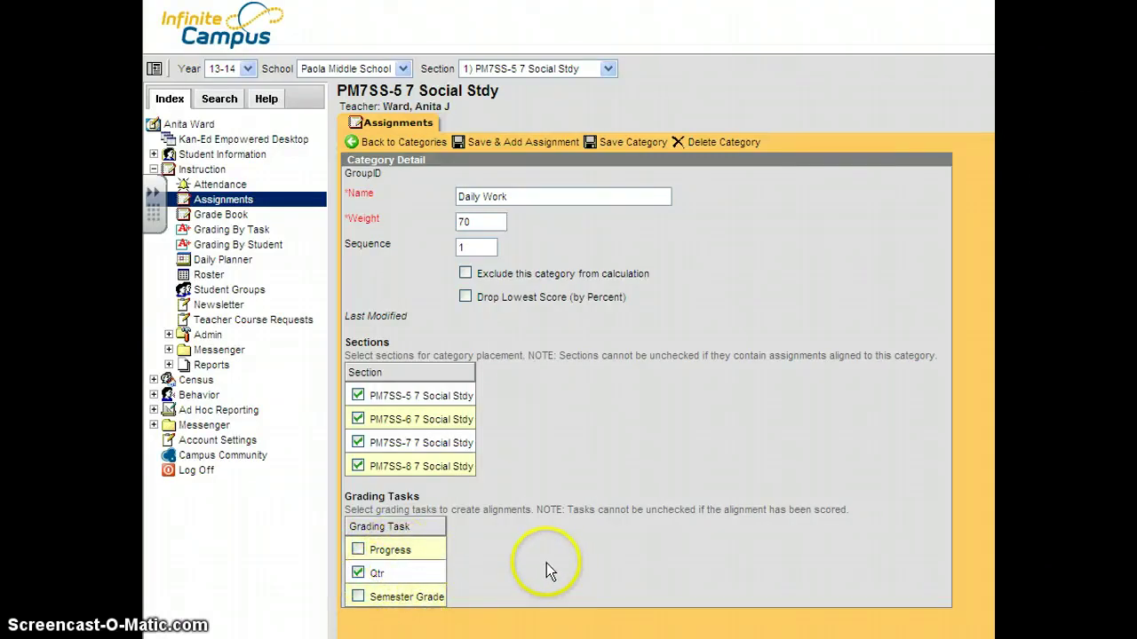
{"action": "left_click", "coordinate": [615, 144]}
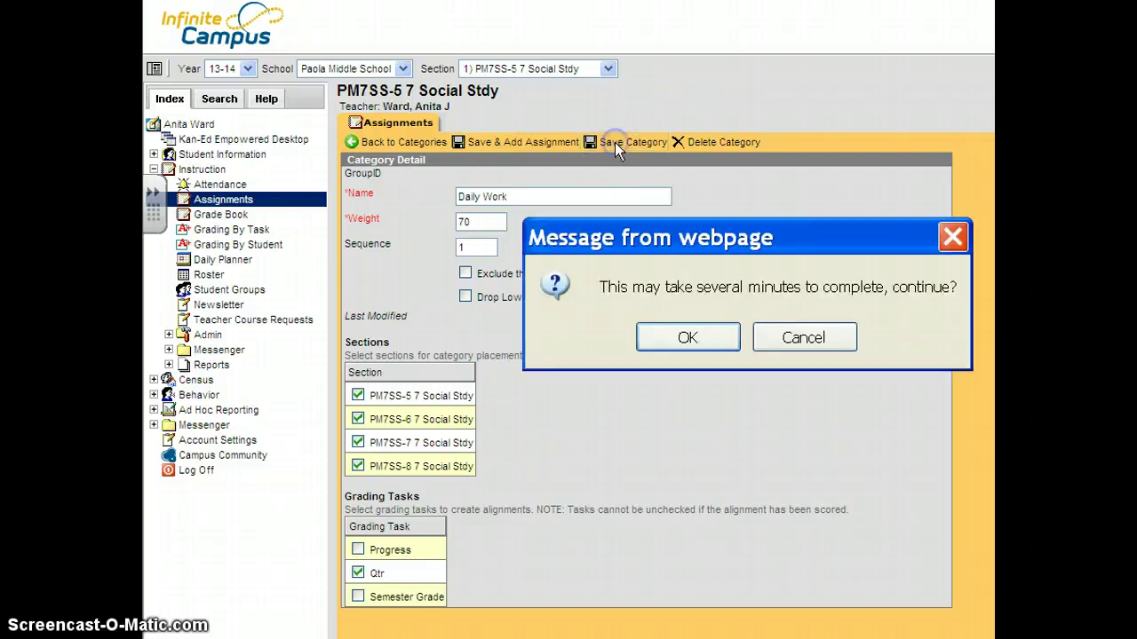
{"action": "left_click", "coordinate": [689, 338]}
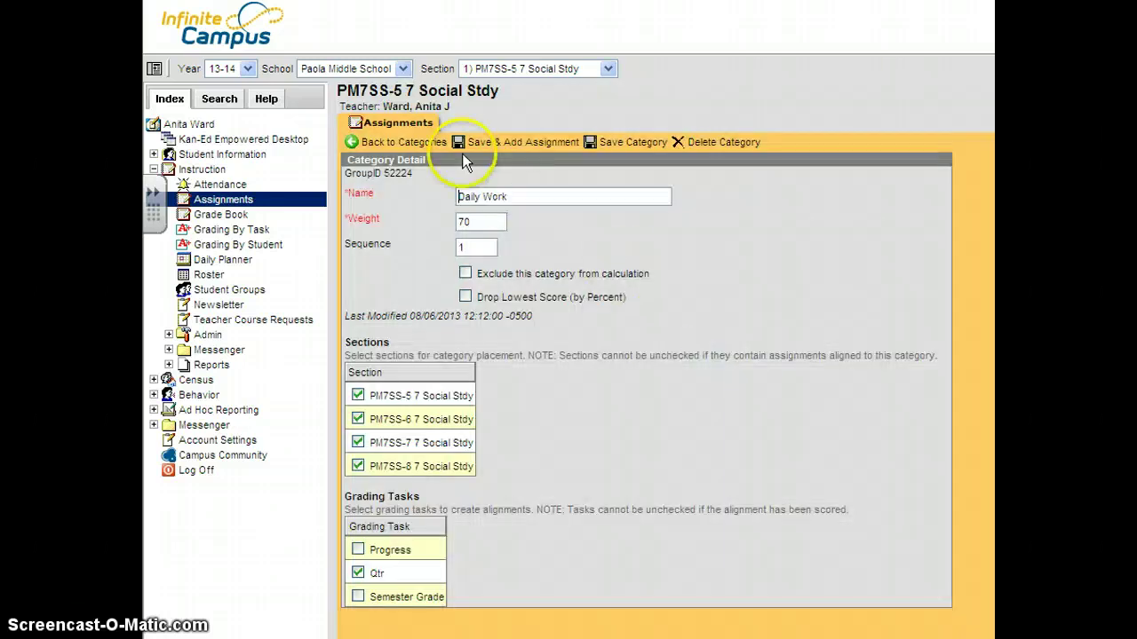
{"action": "left_click", "coordinate": [384, 144]}
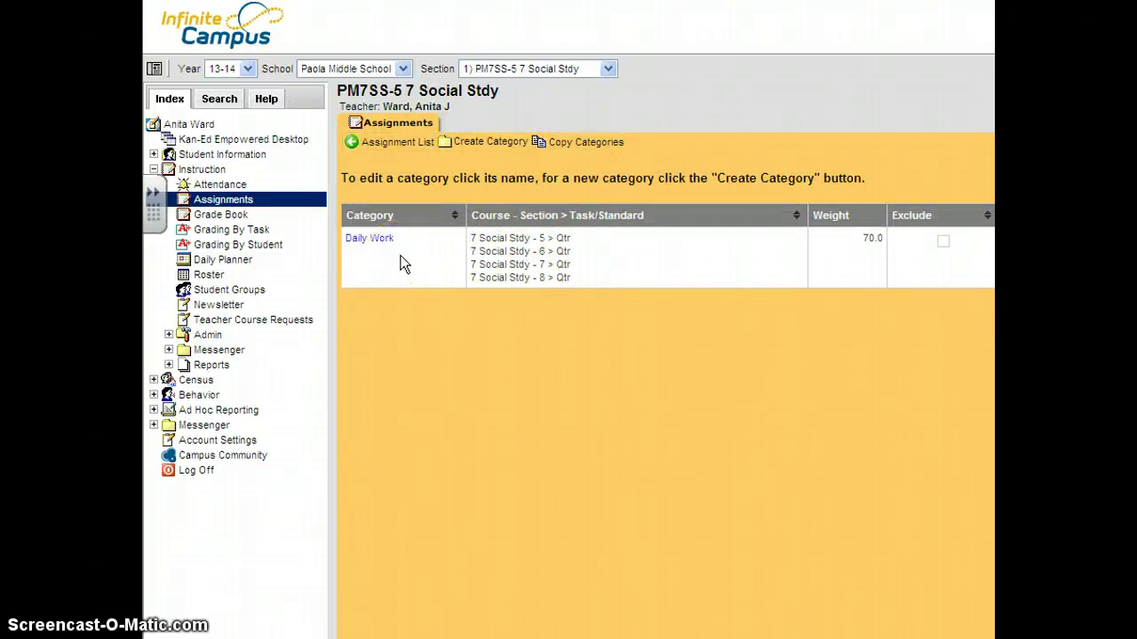
- Start another category named Tests/Projects with a weight of 30
{"action": "left_click", "coordinate": [504, 143]}
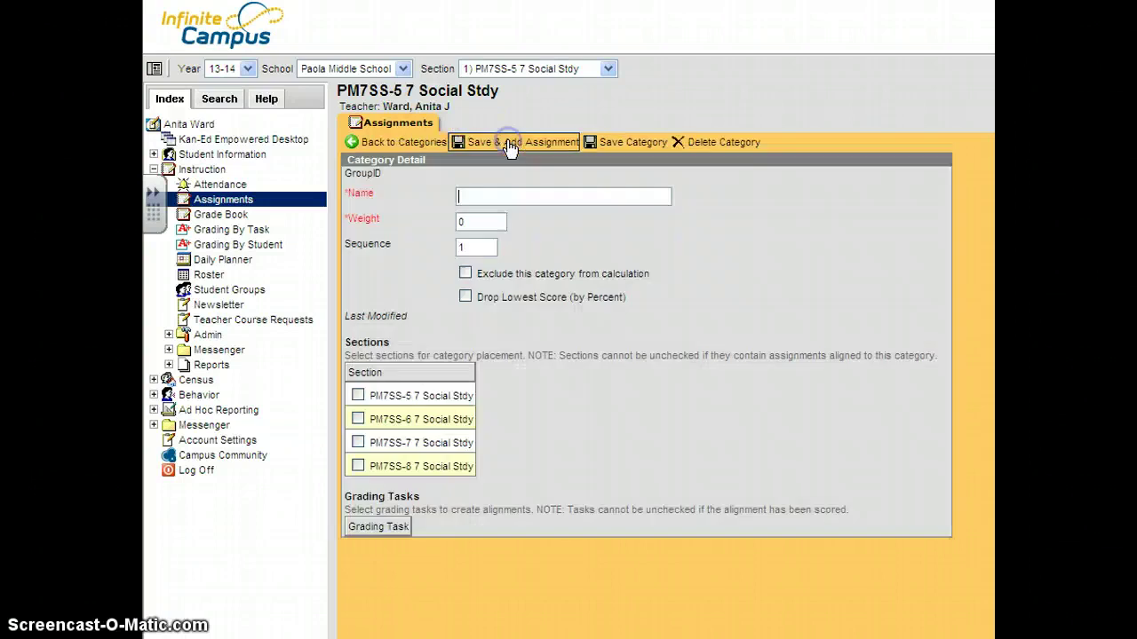
{"action": "left_click", "coordinate": [478, 194]}
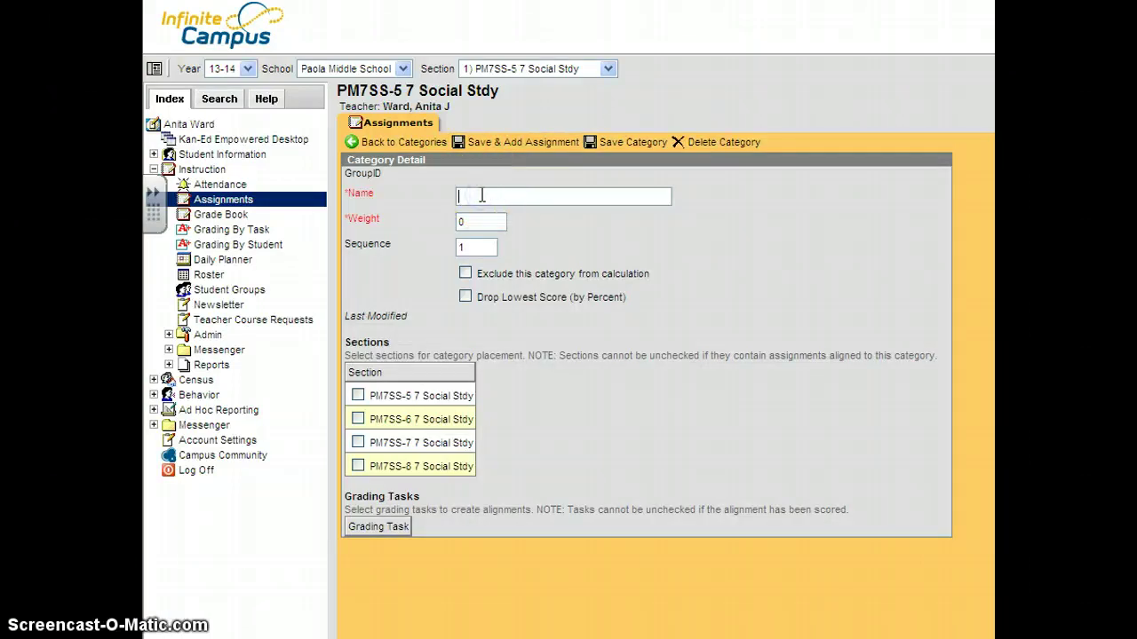
{"action": "type", "text": "Tests/Projects"}
{"action": "left_click", "coordinate": [461, 221]}
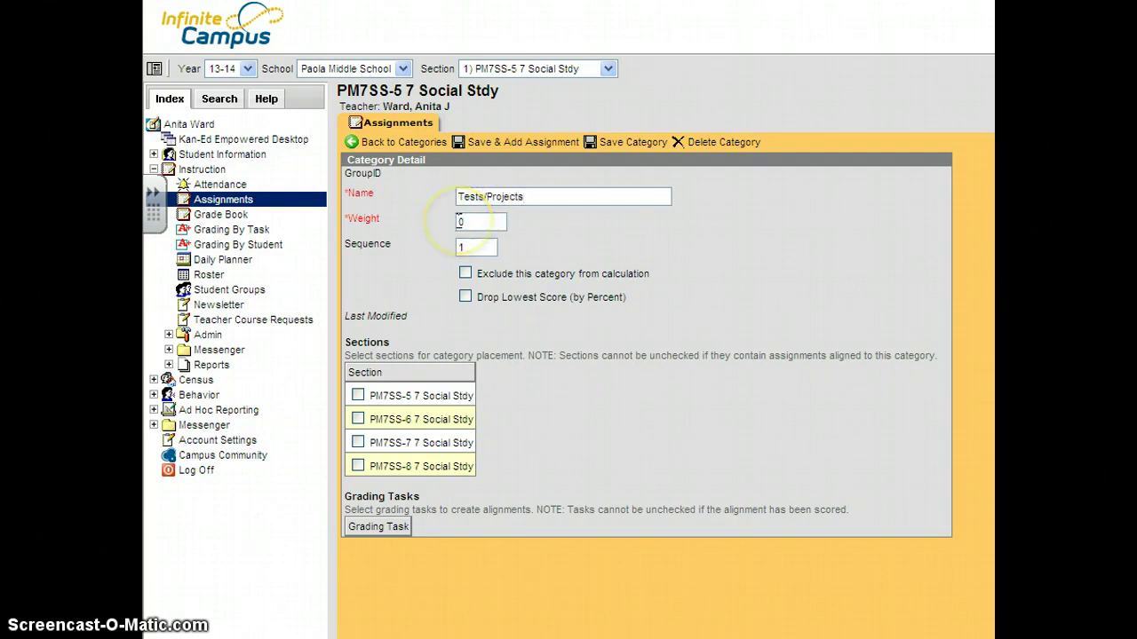
{"action": "type", "text": "3"}
- Apply Tests/Projects to all four 7 Social Stdy sections and the Qtr grading task, and save it, returning to the category list
{"action": "left_click", "coordinate": [357, 394]}
{"action": "left_click", "coordinate": [358, 442]}
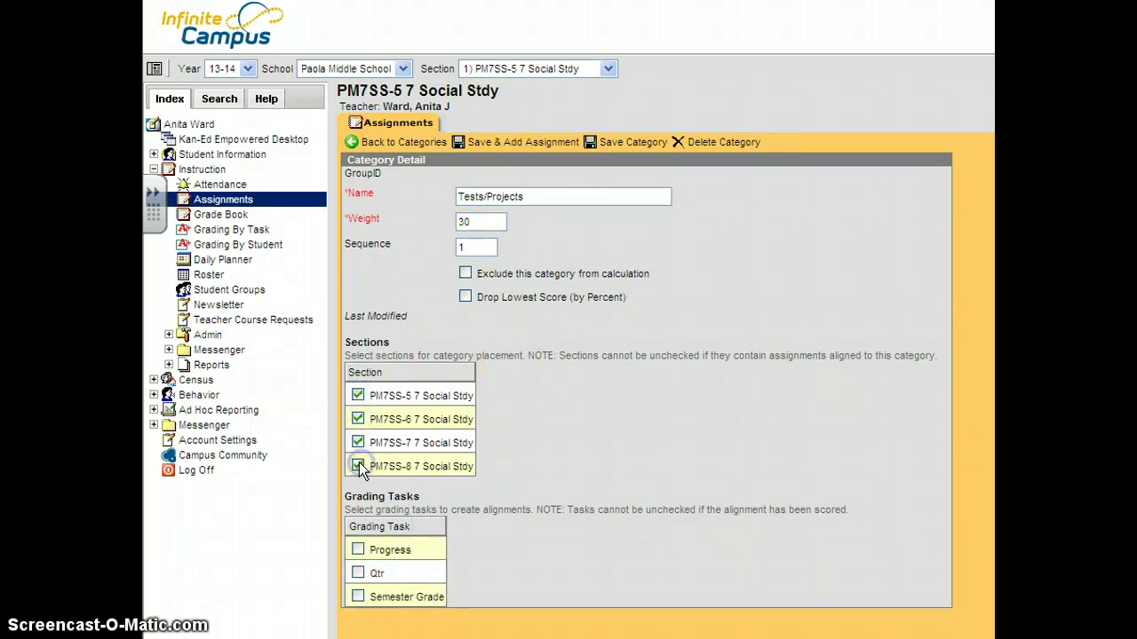
{"action": "left_click", "coordinate": [358, 573]}
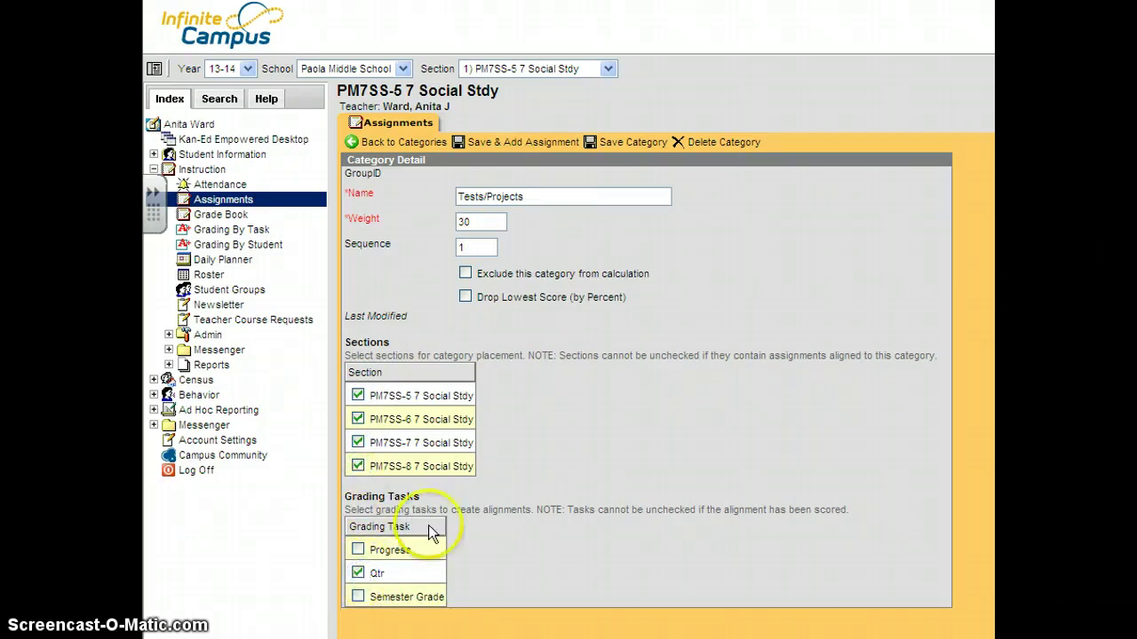
{"action": "left_click", "coordinate": [621, 142]}
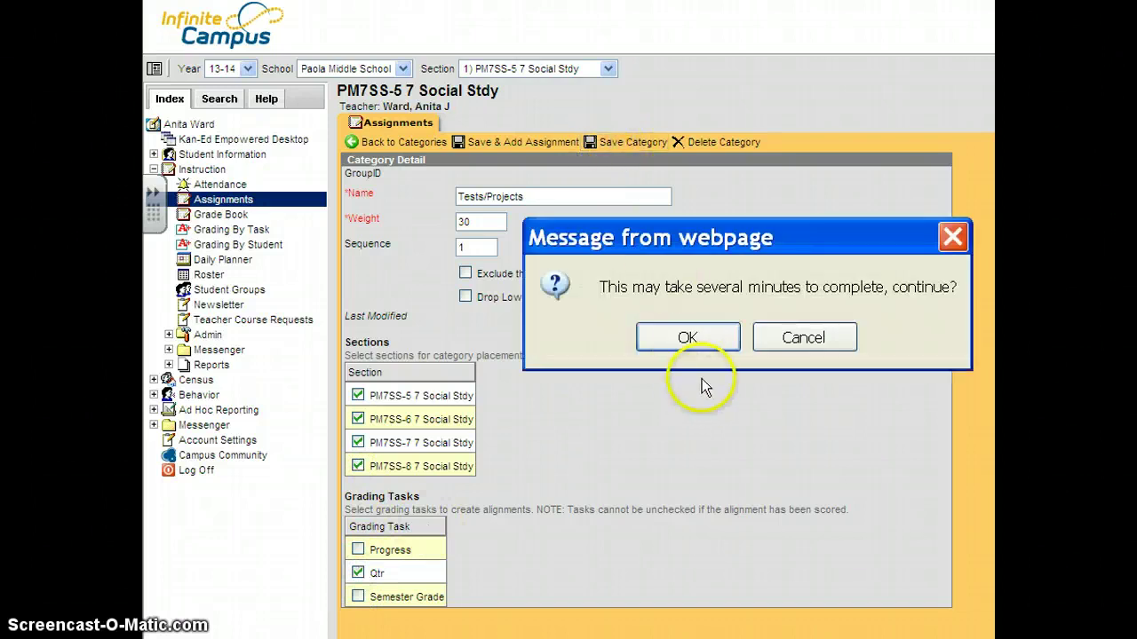
{"action": "left_click", "coordinate": [716, 338]}
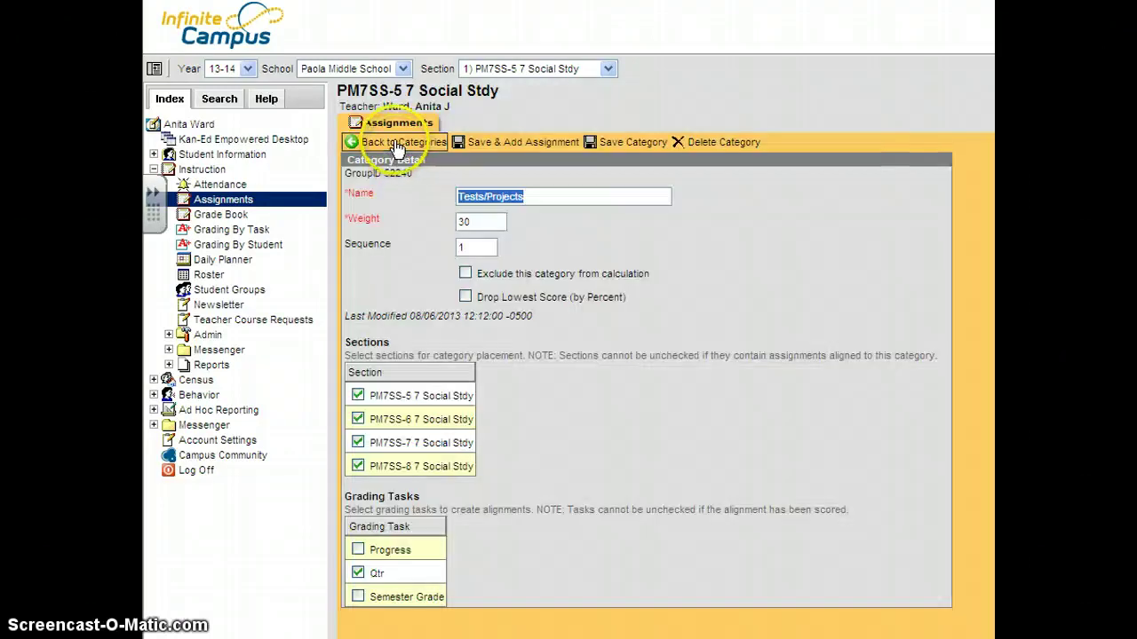
{"action": "left_click", "coordinate": [395, 142]}
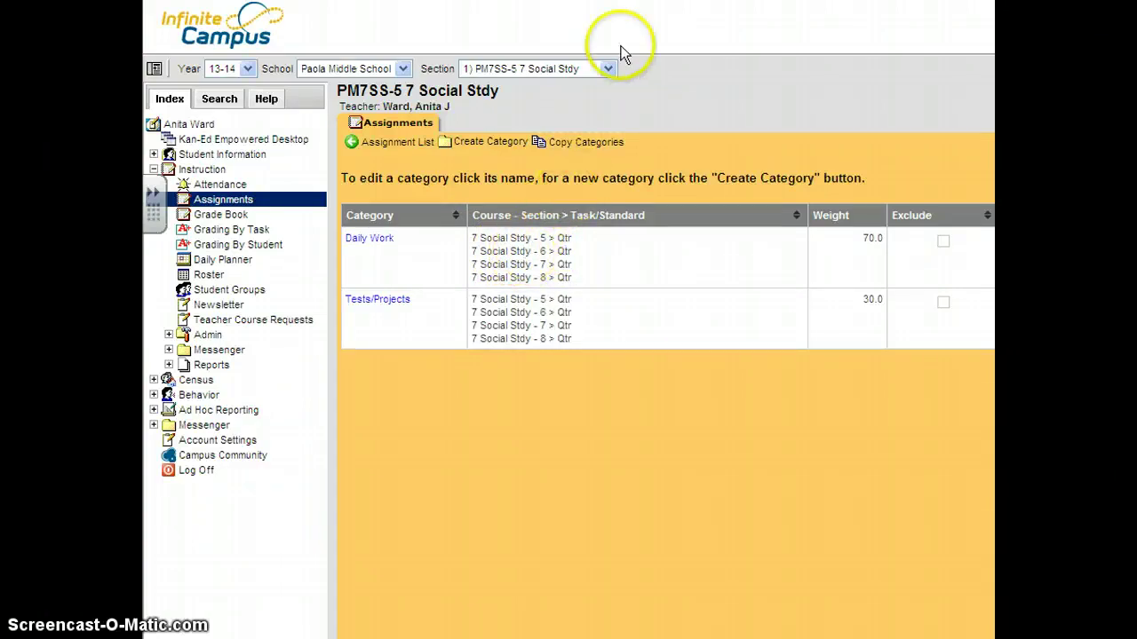
- Switch to the 1st Qtr section 7) PM7SEM-5 7 Seminar and open its category editor
{"action": "left_click", "coordinate": [608, 70]}
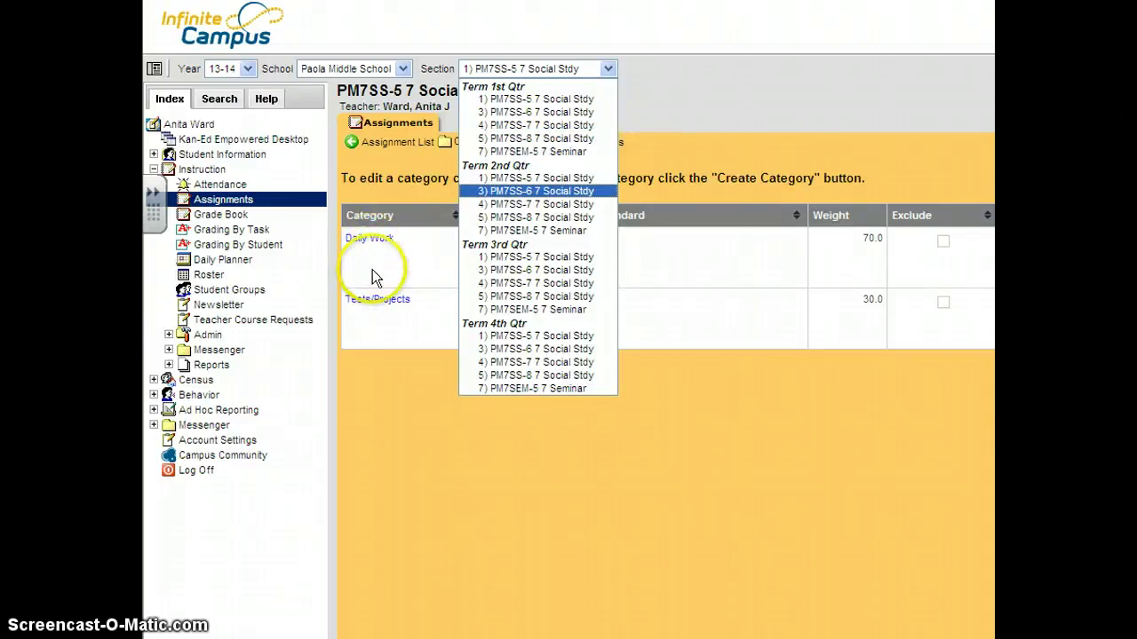
{"action": "left_click", "coordinate": [536, 153]}
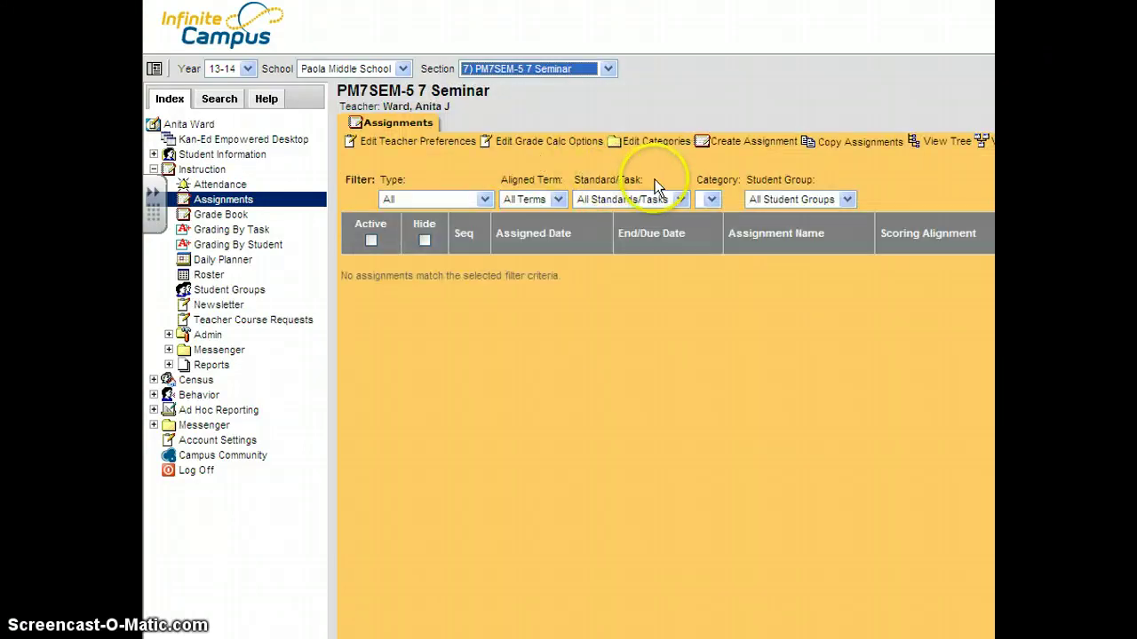
{"action": "left_click", "coordinate": [653, 144]}
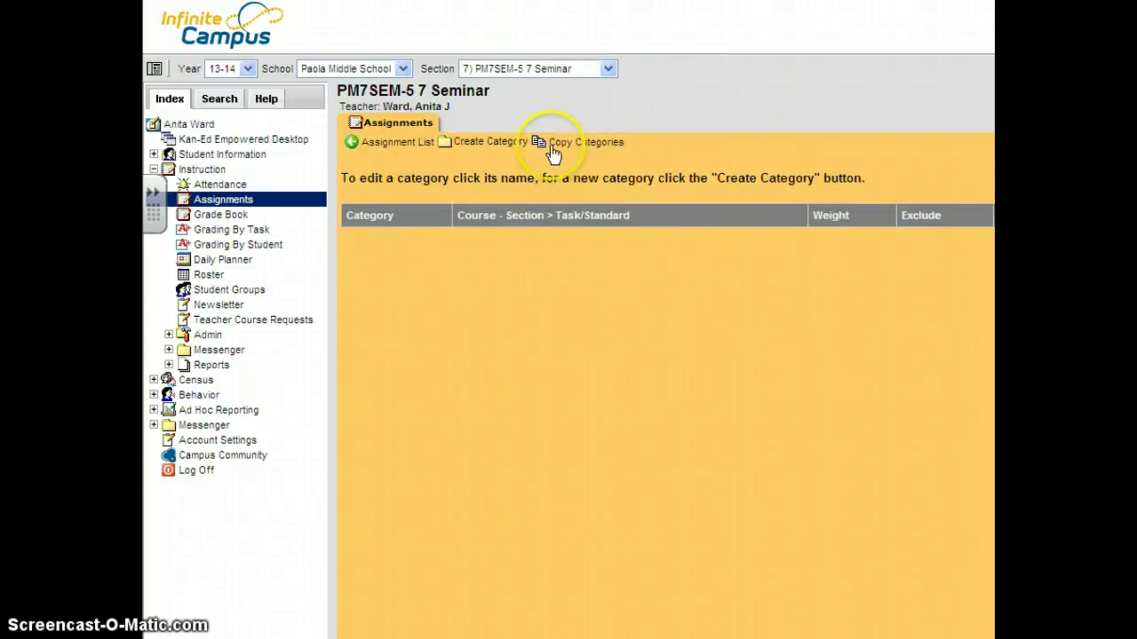
- Start a new Seminar category named Behvior/Prticipation with a weight of 100
{"action": "left_click", "coordinate": [494, 149]}
{"action": "left_click", "coordinate": [484, 194]}
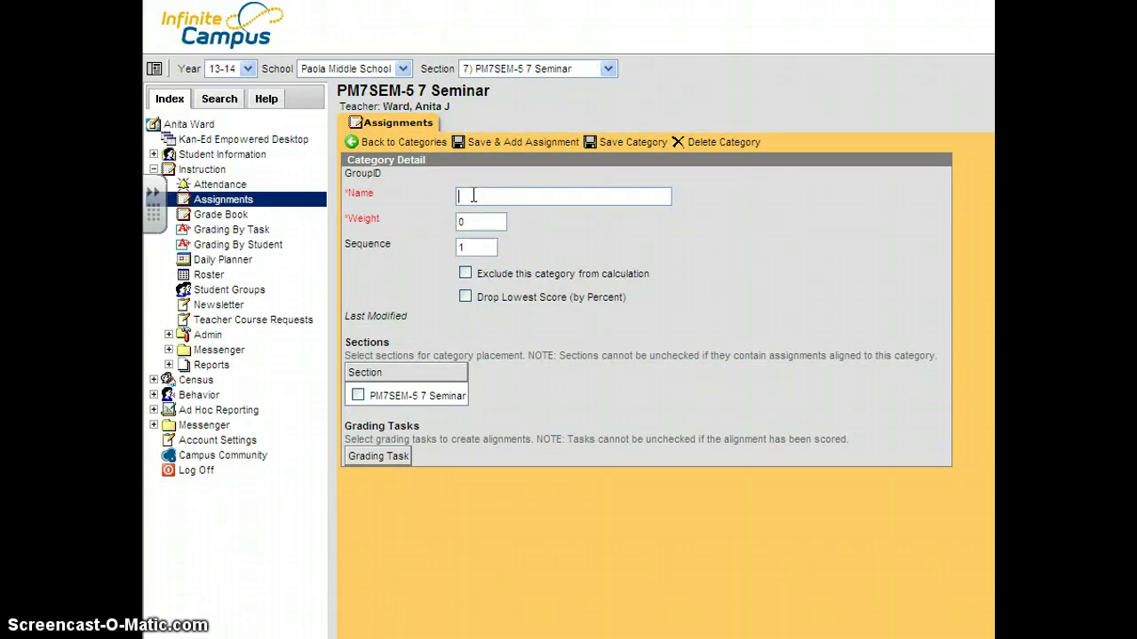
{"action": "type", "text": "Behvior/Prticipation"}
{"action": "left_click", "coordinate": [459, 223]}
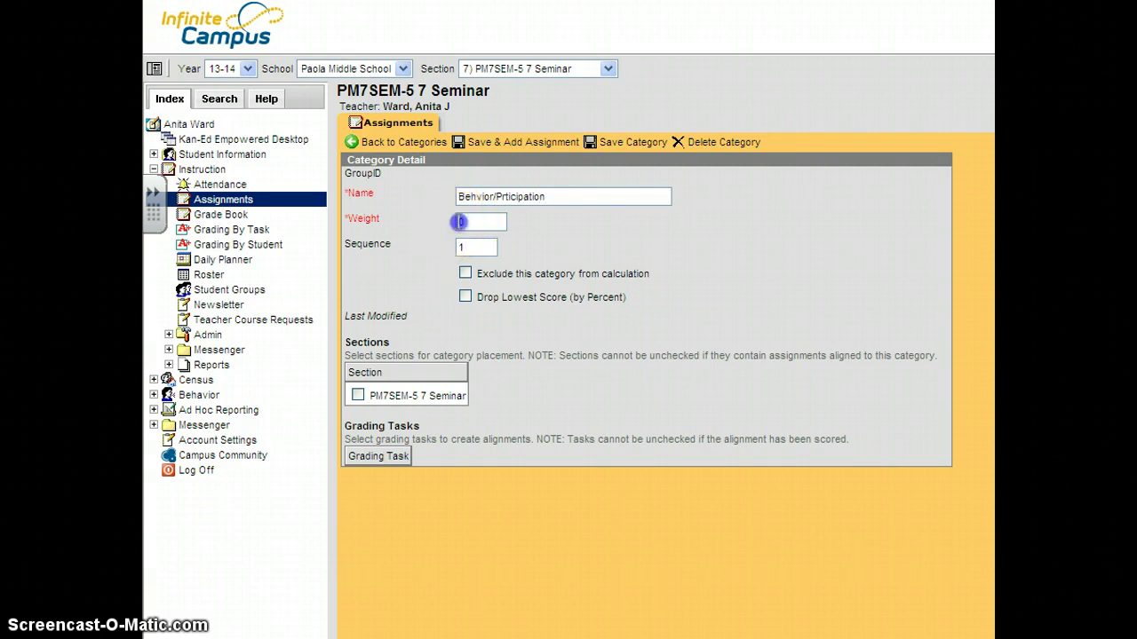
{"action": "type", "text": "100"}
- Assign the Behvior/Prticipation category to PM7SEM-5 7 Seminar with the Qtr grading task, and save it, returning to the category list
{"action": "left_click", "coordinate": [358, 395]}
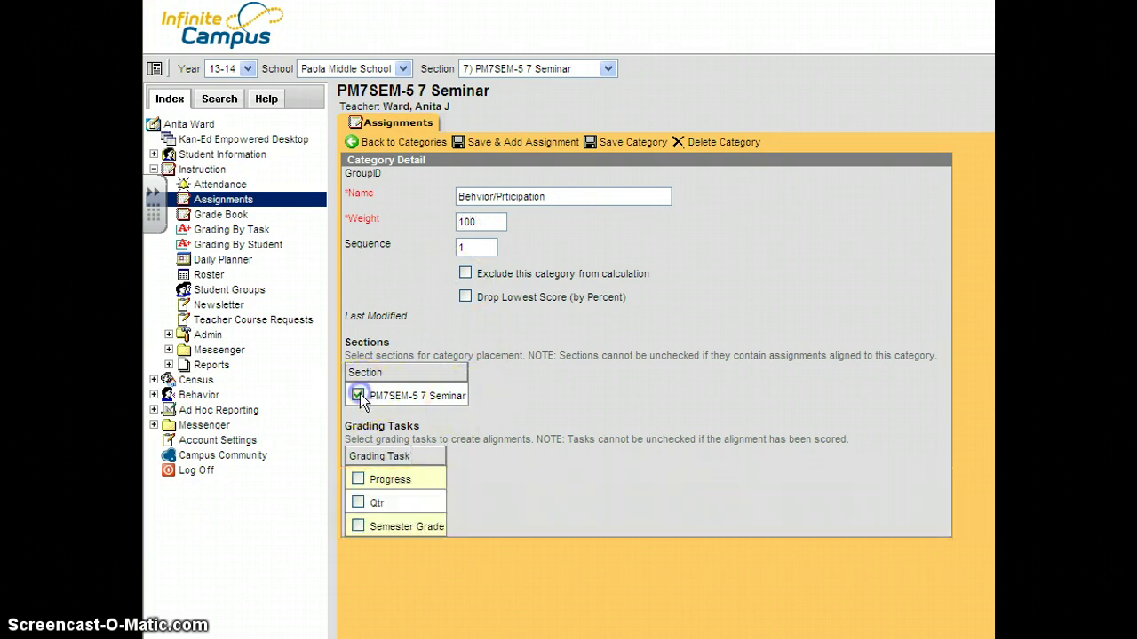
{"action": "left_click", "coordinate": [359, 503]}
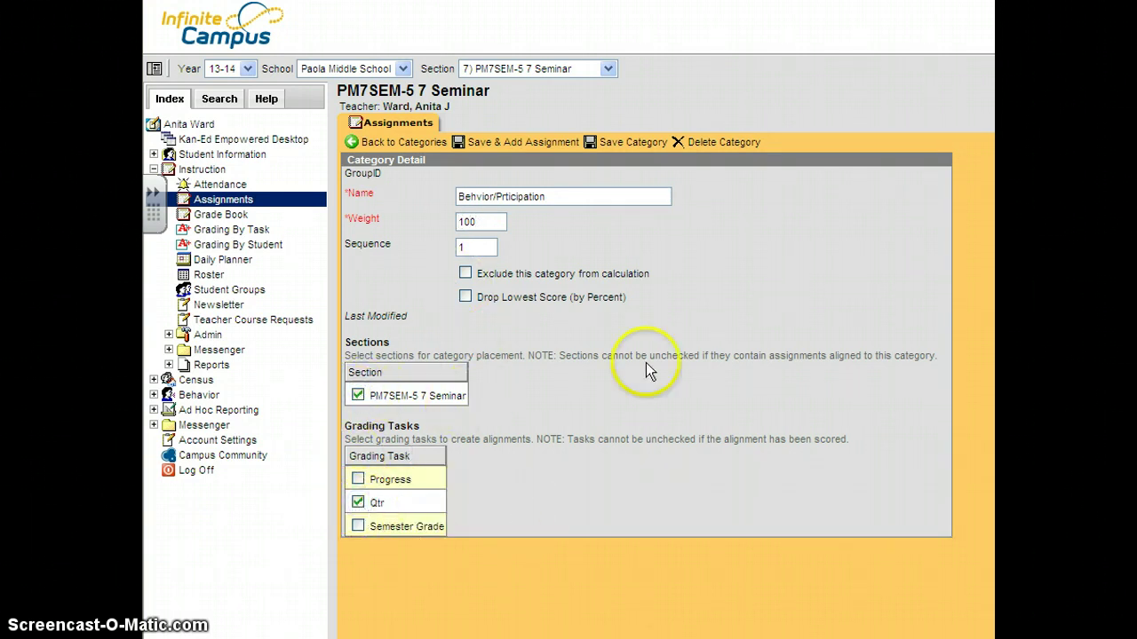
{"action": "left_click", "coordinate": [616, 142]}
{"action": "left_click", "coordinate": [691, 341]}
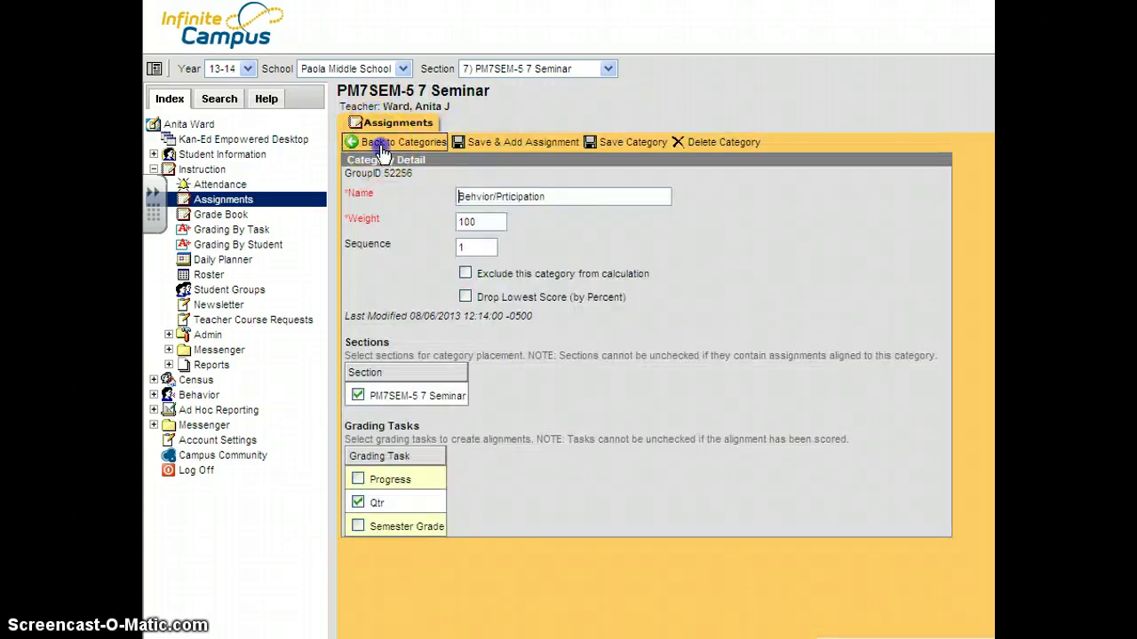
{"action": "left_click", "coordinate": [382, 143]}
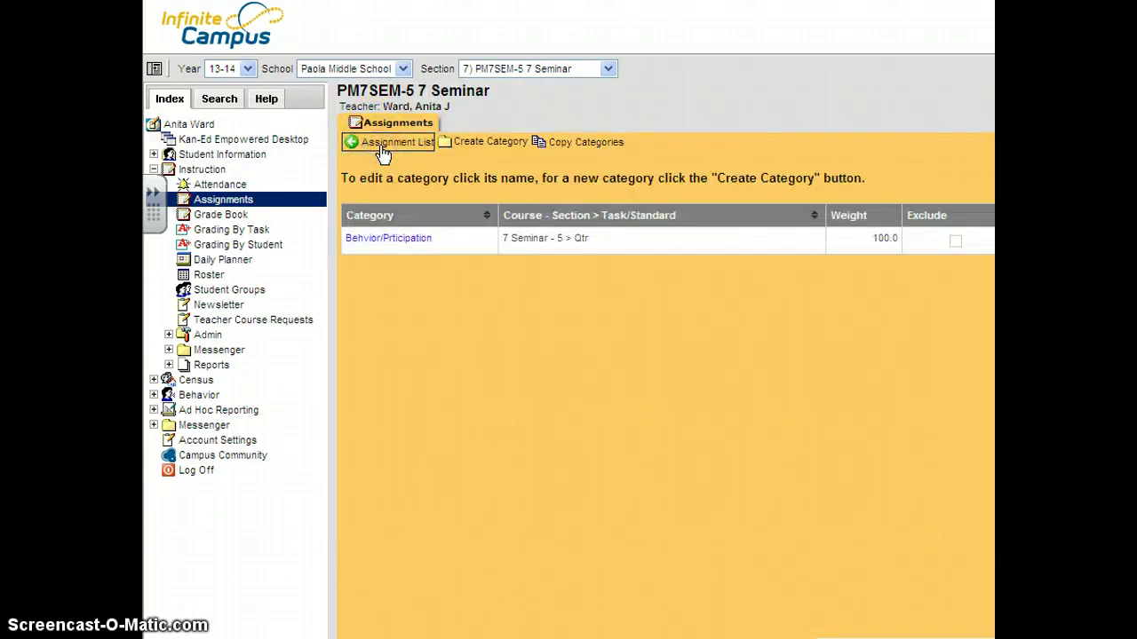